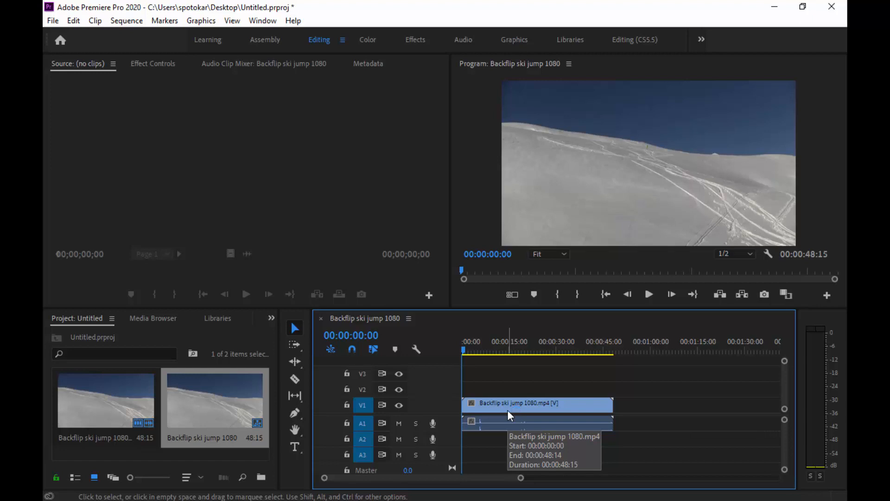
Turn on Reverse Speed for the Backflip ski jump 1080 clip so it plays at -100%.
click(507, 410)
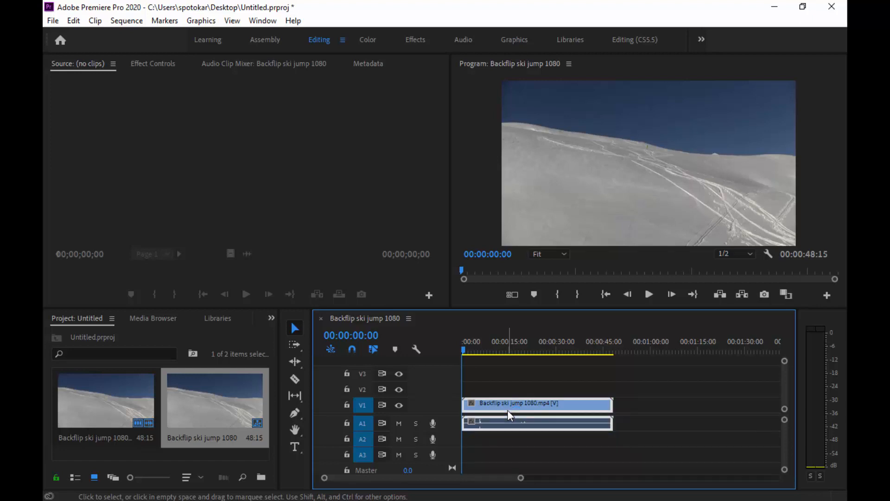
right_click(510, 414)
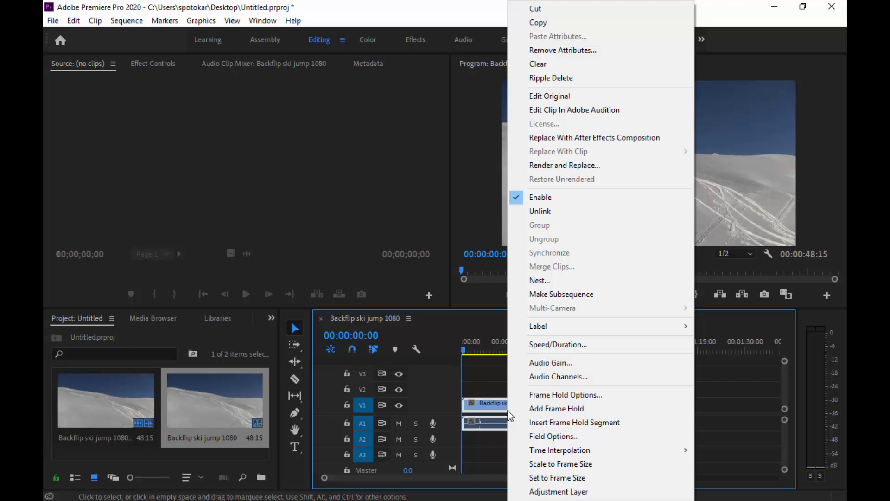
click(599, 343)
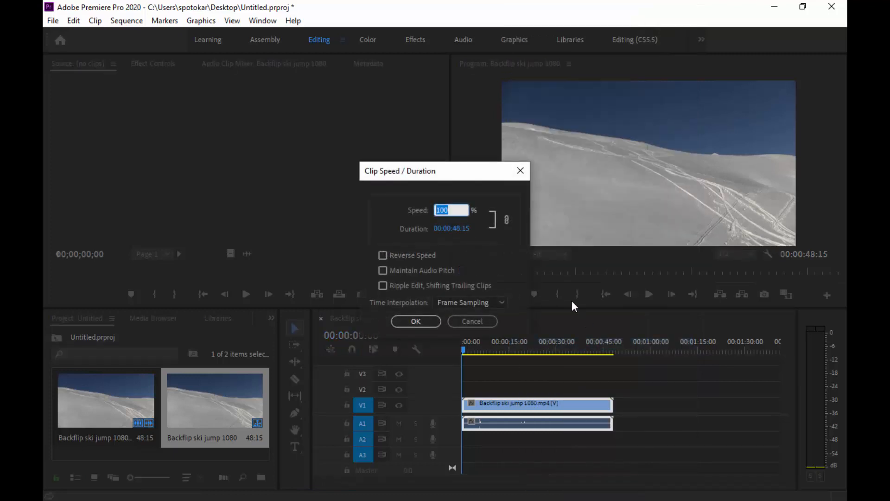
click(383, 255)
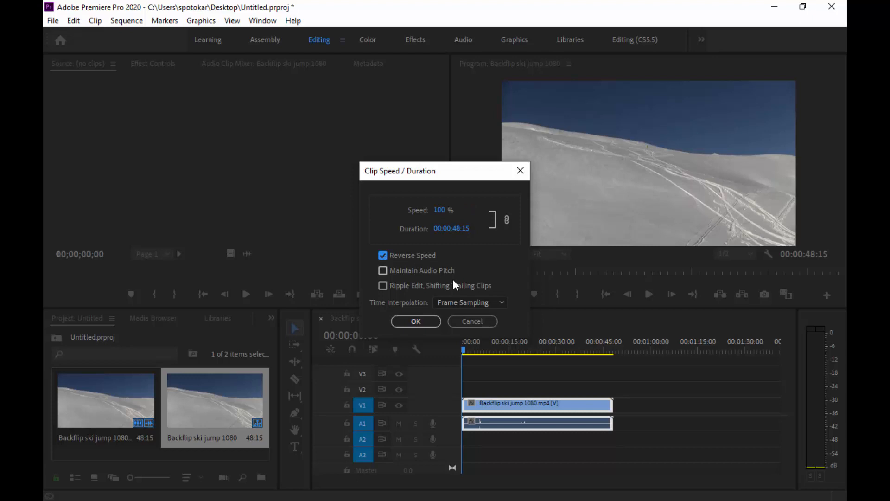
click(415, 324)
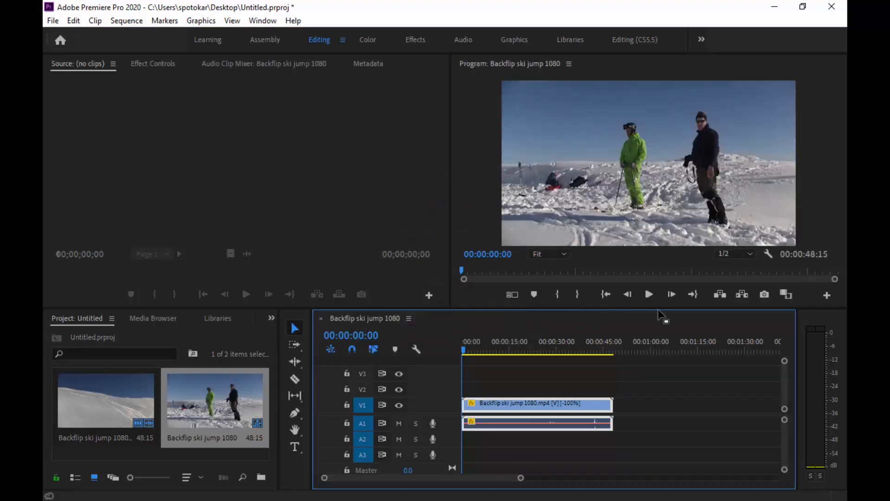
Preview the reversed clip, stop playback at 00:00:10:03, and deselect the timeline clips.
click(657, 294)
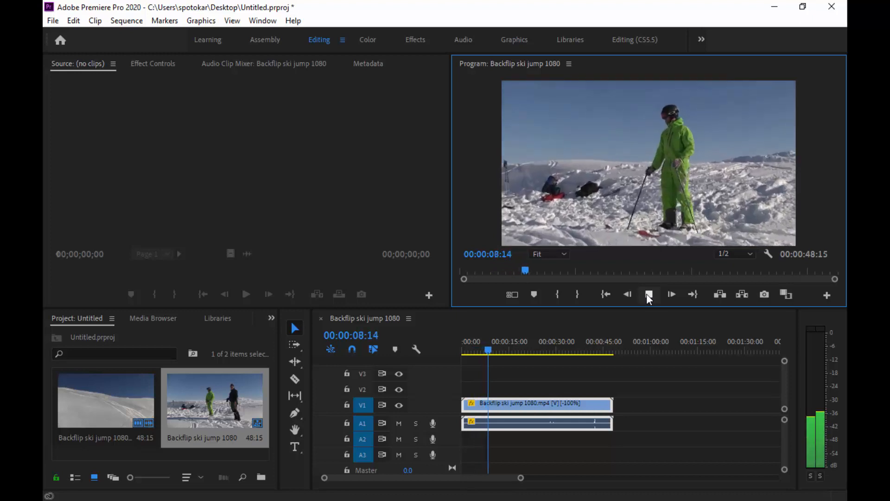
click(649, 294)
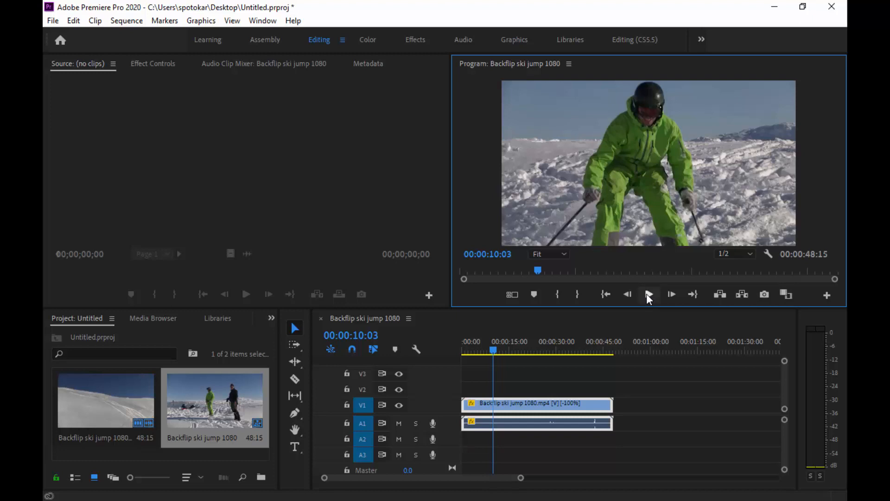
click(632, 381)
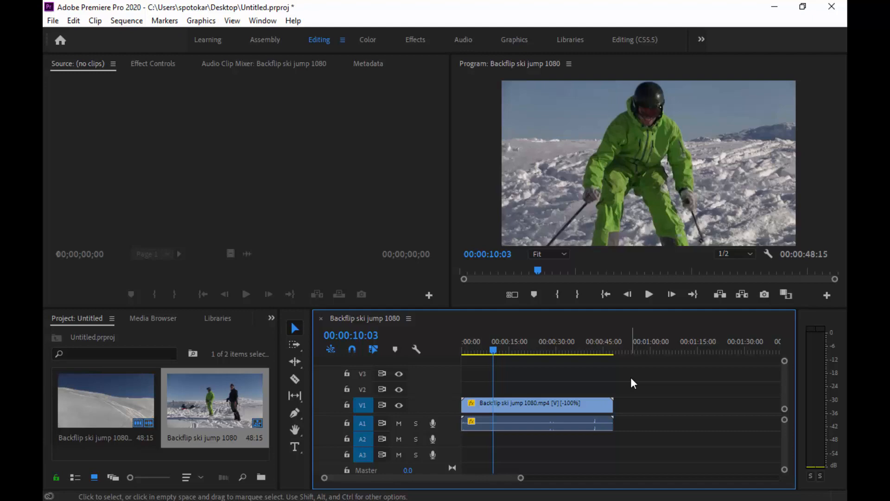
click(129, 22)
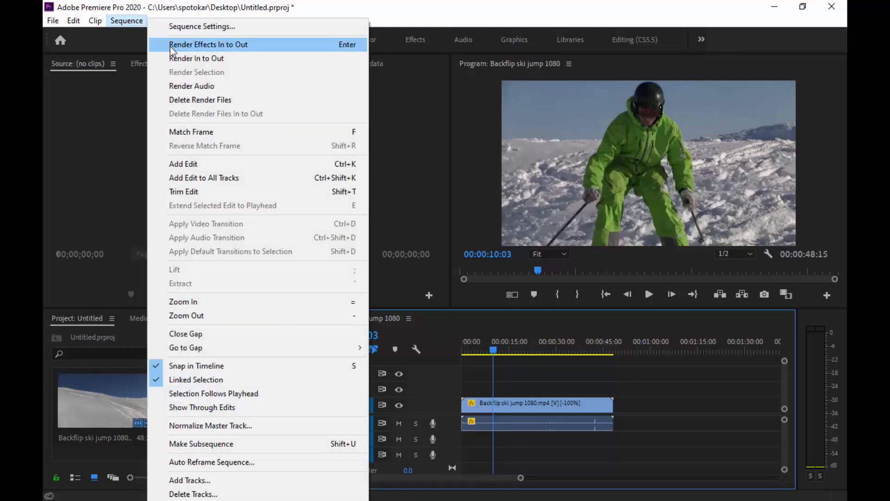
click(199, 59)
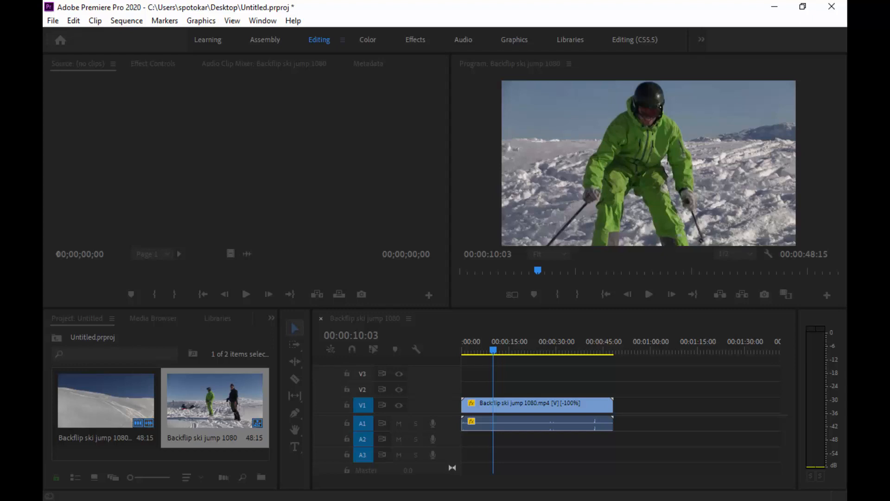
key(Return)
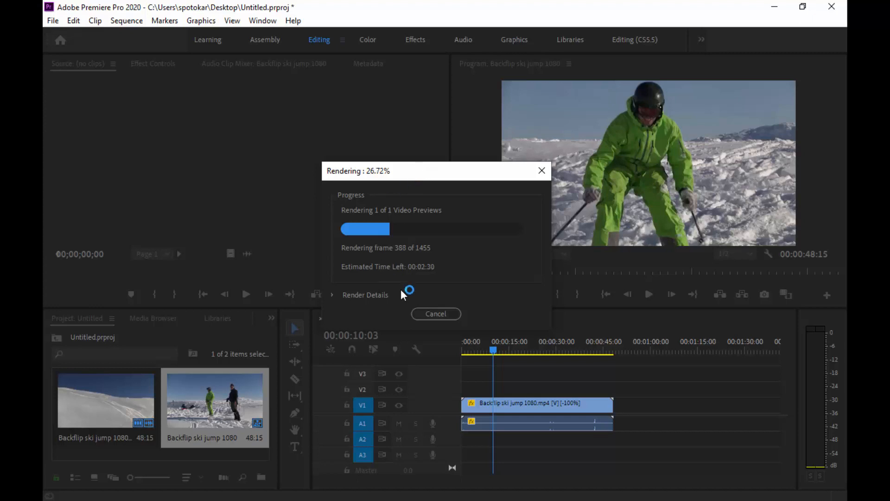
click(446, 318)
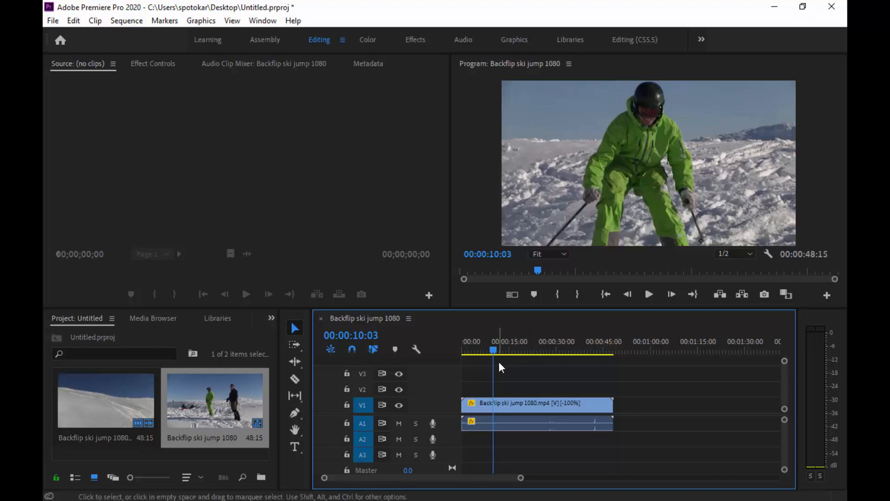
Scrub and step frame by frame to 00:00:30:06, where the skier heads downhill.
drag(493, 349, 576, 348)
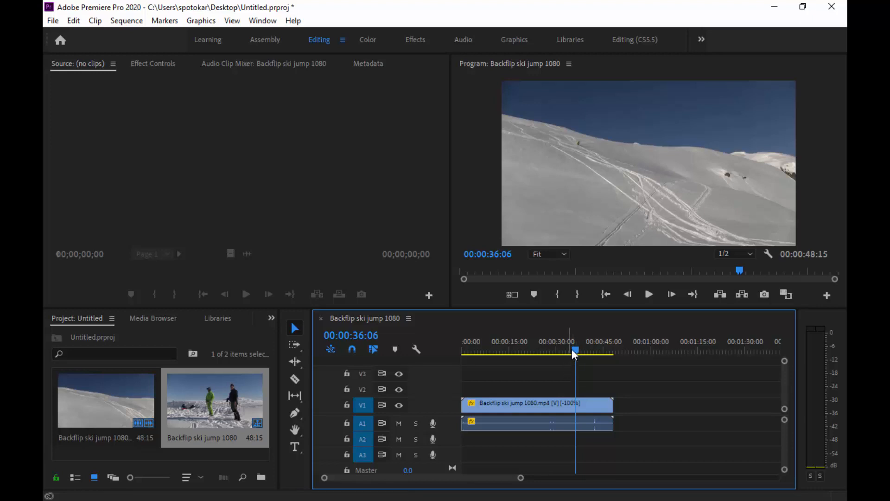
key(space)
drag(577, 346, 558, 346)
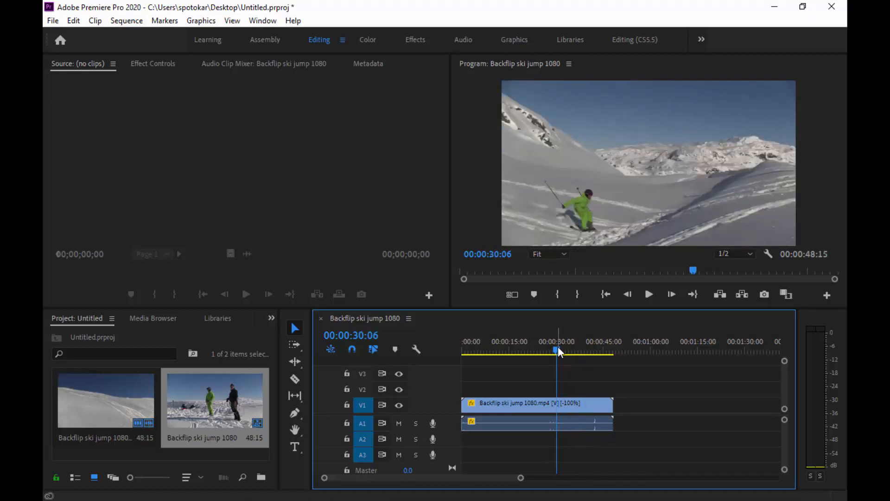
key(Right)
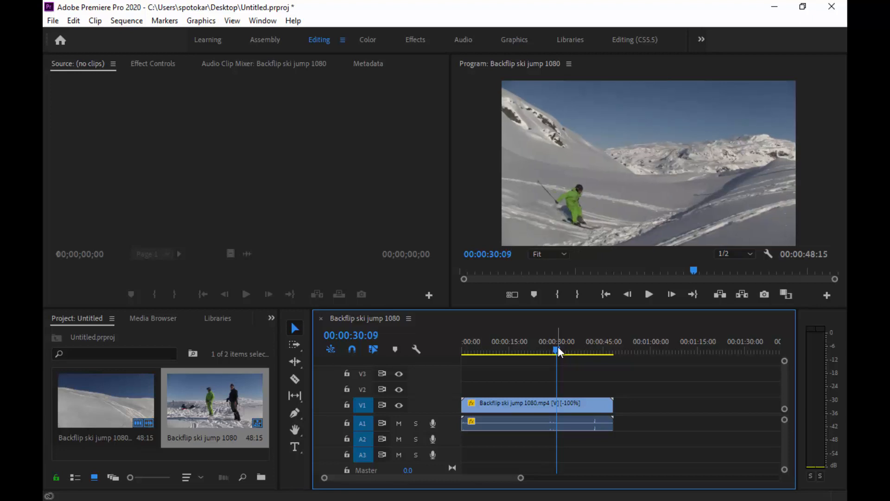
key(Left)
key(Left)
key(Left)
key(Right)
key(Right)
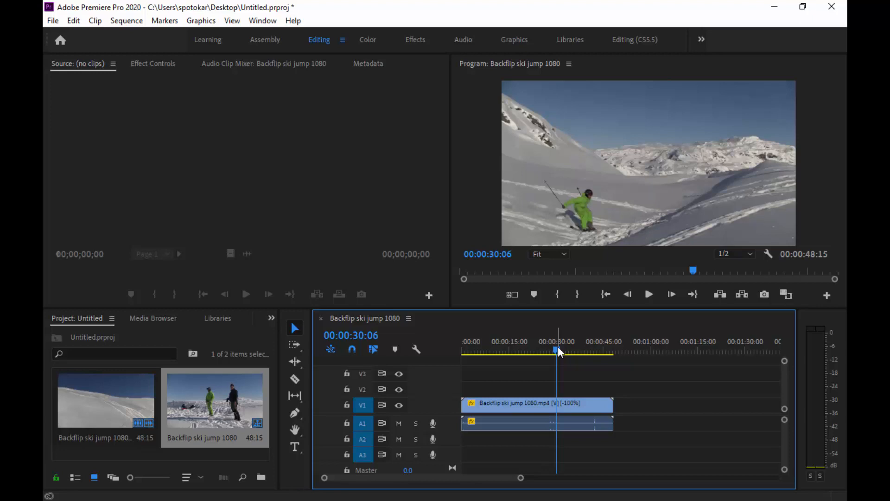
Split the reversed clip at 00:00:30:06 with Ctrl+K.
key(ctrl+k)
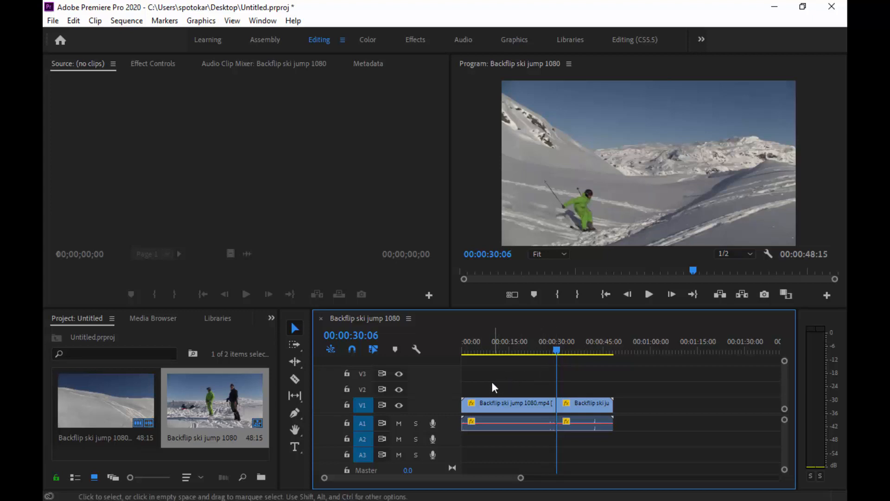
click(294, 361)
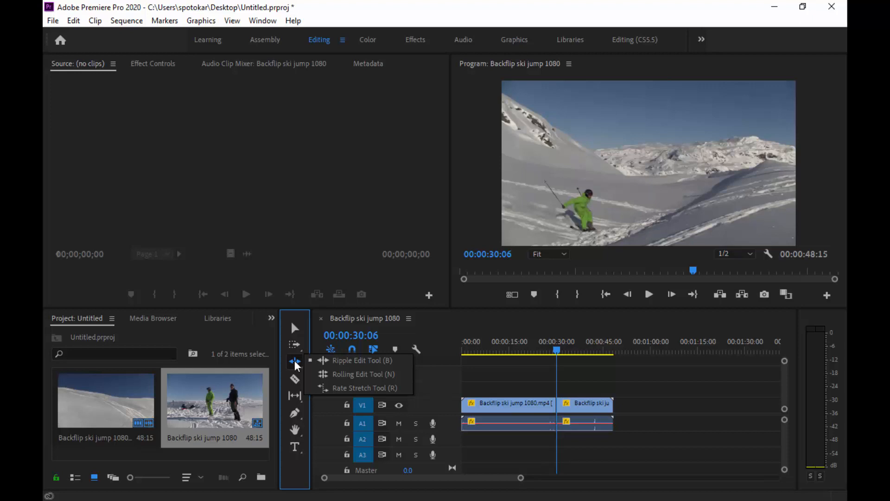
Rate-stretch the second clip shorter so the sequence ends at 00:00:37:21.
click(328, 383)
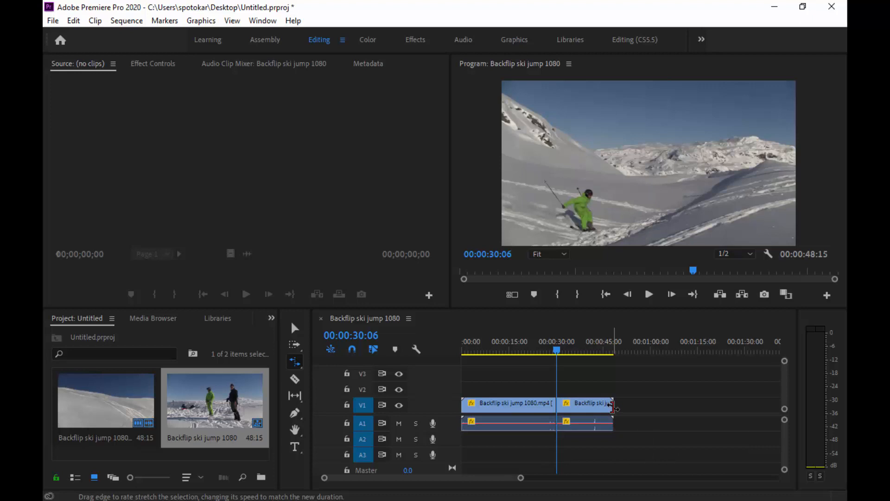
drag(612, 406, 579, 403)
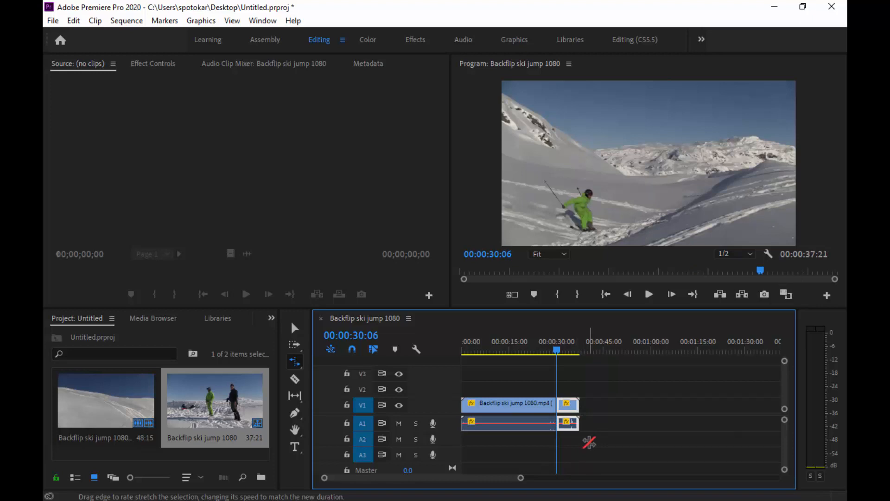
click(556, 350)
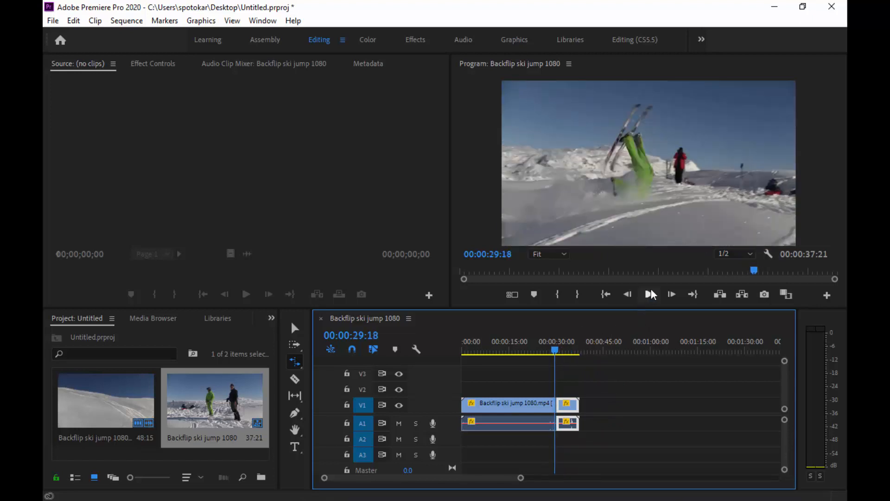
click(651, 292)
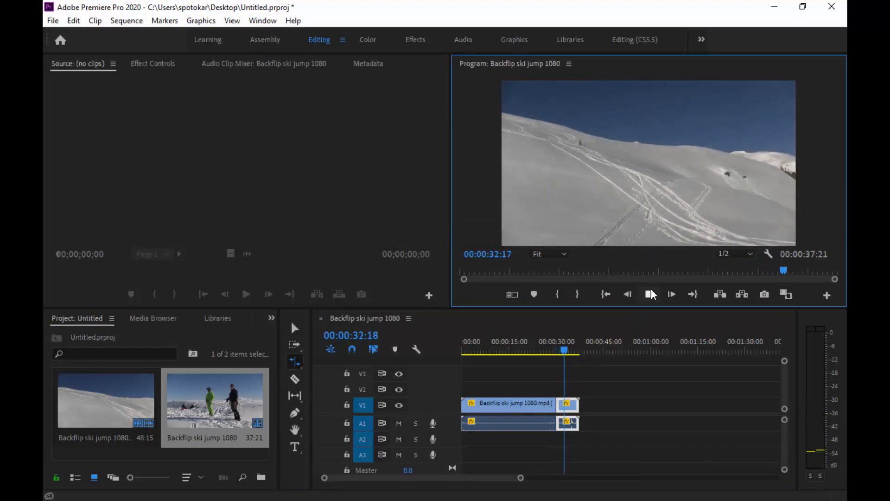
click(651, 292)
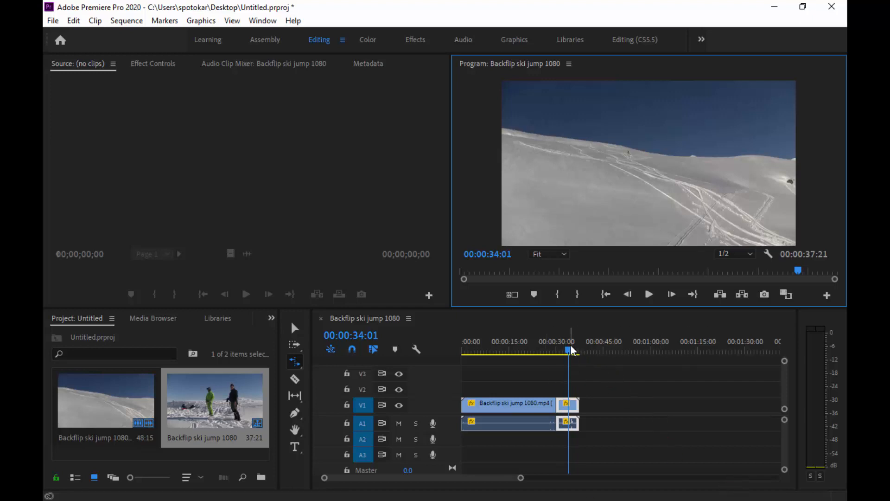
Scrub back to 00:00:27:24, play to the landing at 00:00:29:03, and zoom the timeline in.
drag(571, 347, 547, 350)
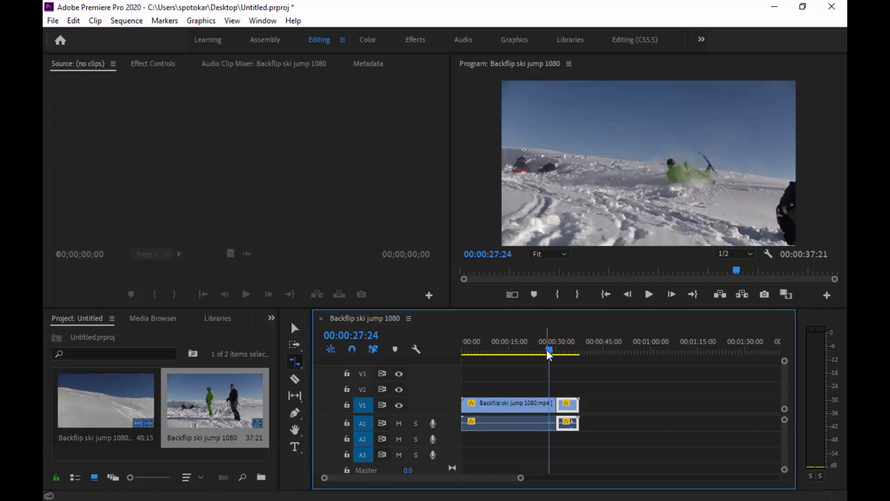
key(space)
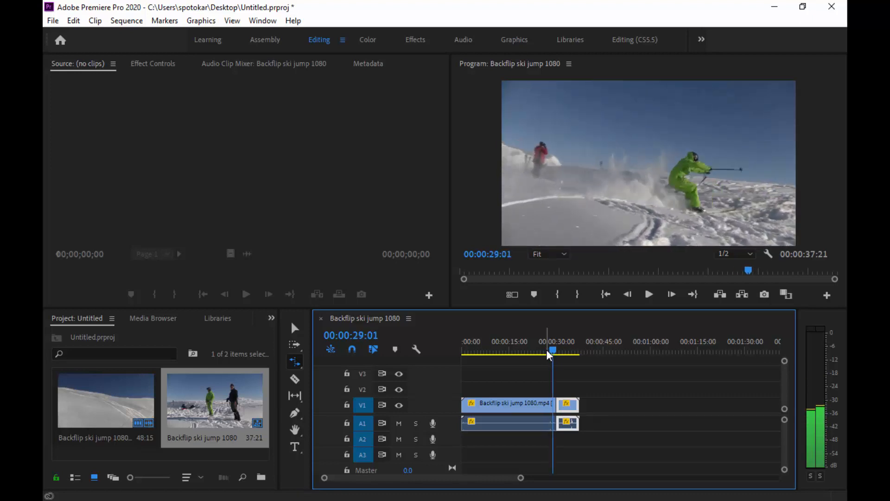
key(Right)
key(Right)
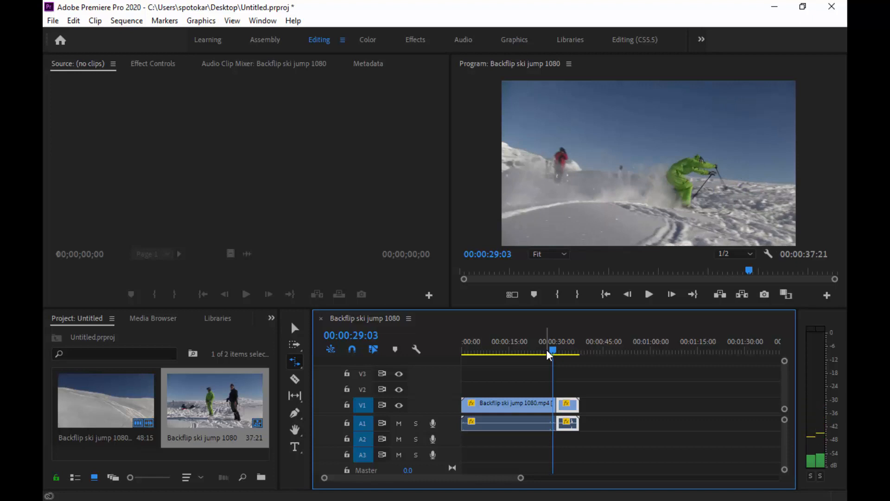
key(equal)
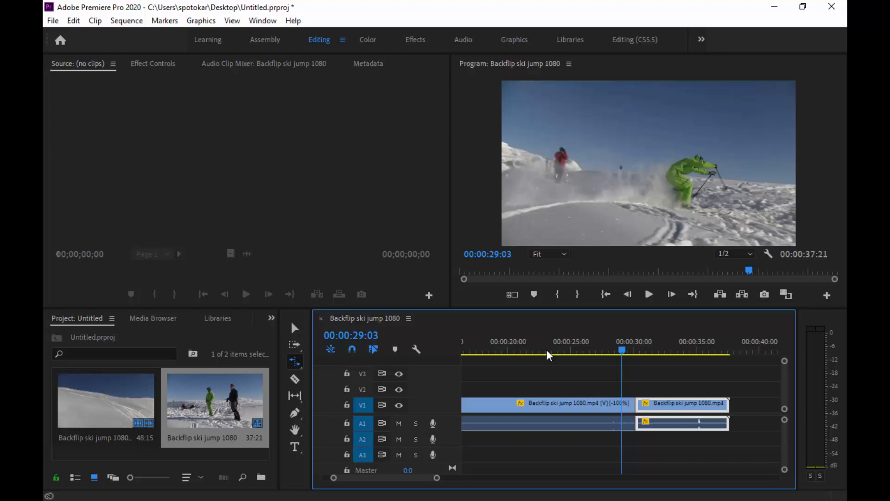
Add an edit at 00:00:29:03 with Ctrl+K to cut the long reversed clip.
key(ctrl+k)
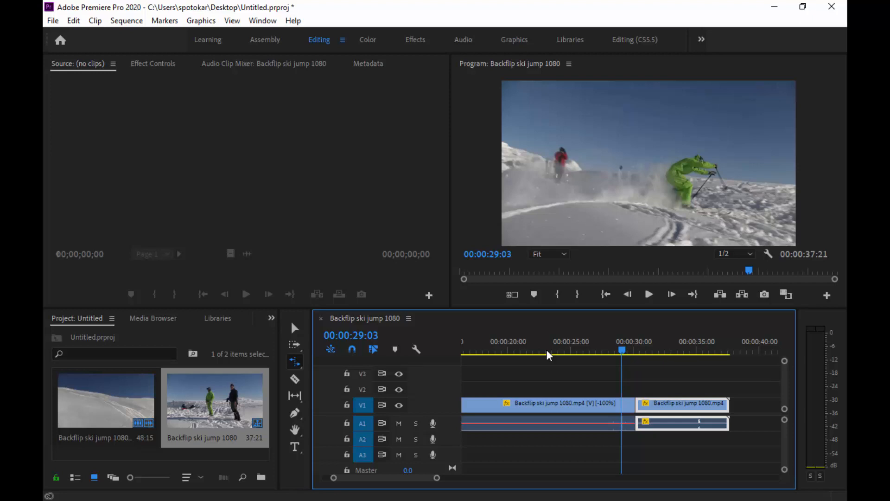
Move the last clip about 5 seconds later and rate-stretch the middle piece to 00:00:02:02.
click(296, 328)
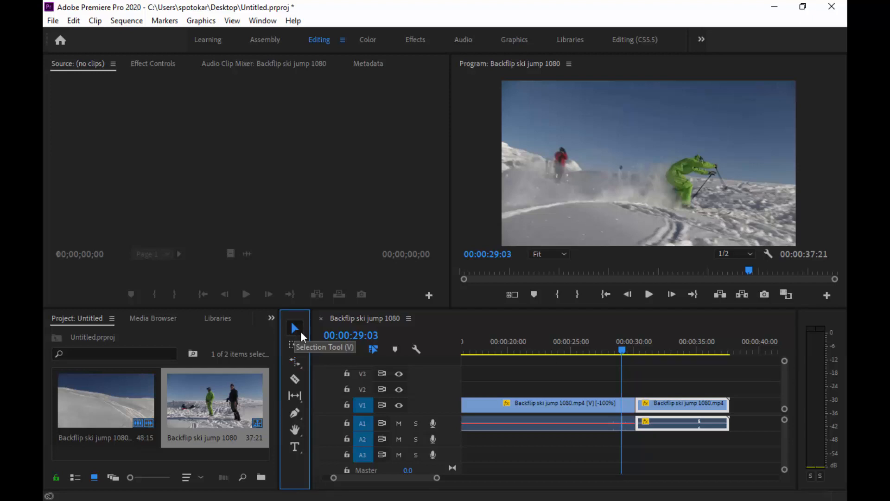
drag(661, 408, 724, 409)
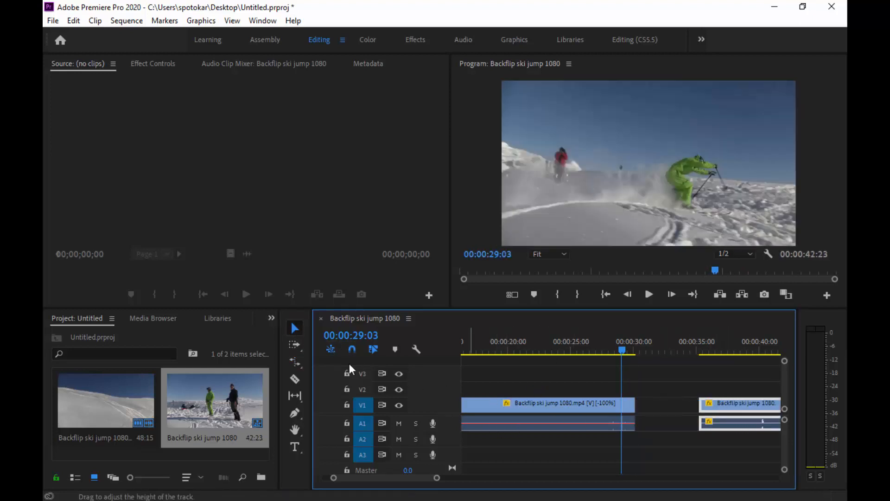
click(295, 359)
key(r)
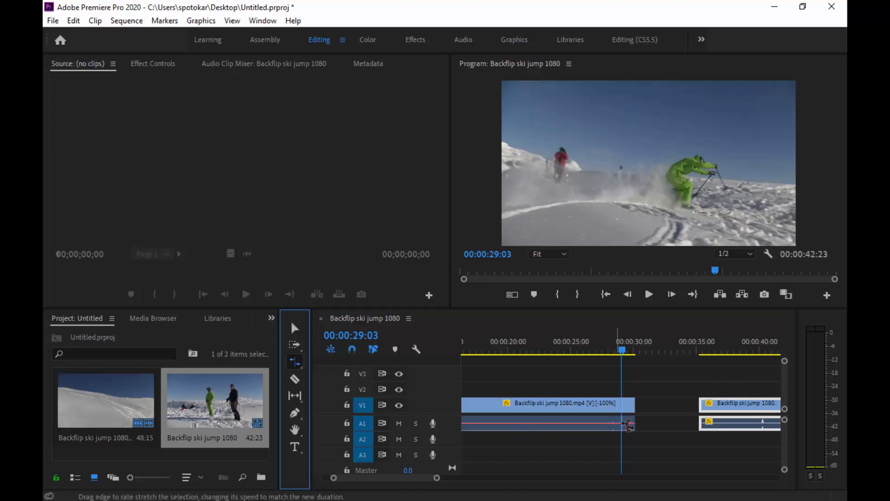
drag(635, 405, 680, 406)
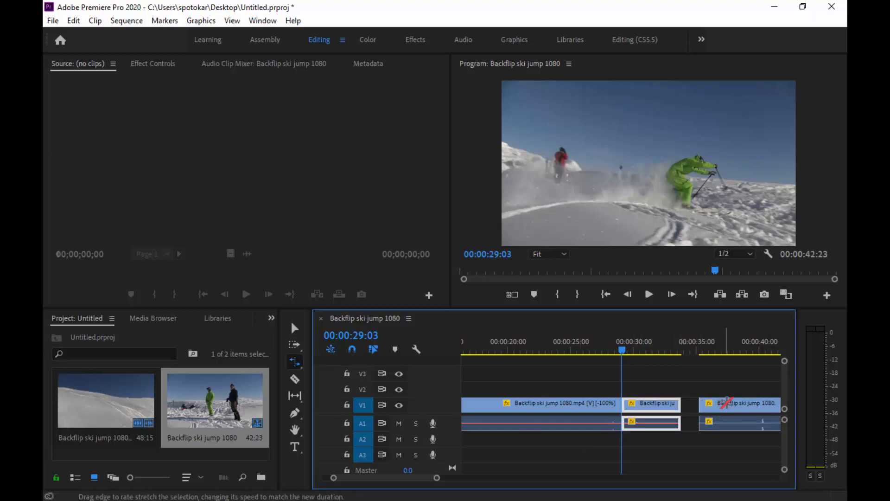
Slide the last clip back left so it follows the slowed piece with no gap.
click(732, 403)
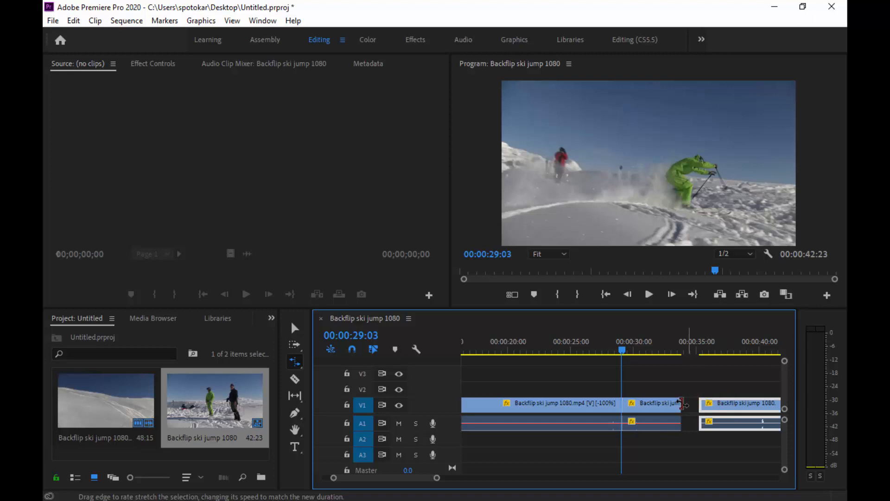
click(295, 328)
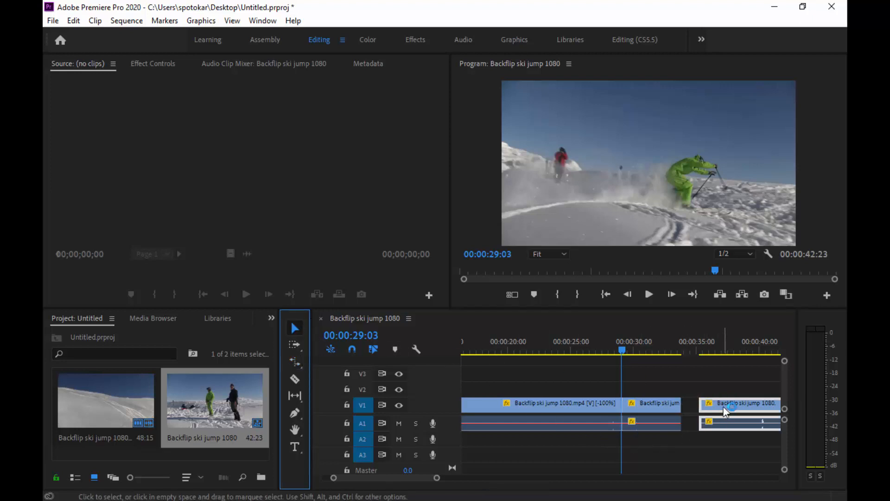
drag(721, 422, 702, 422)
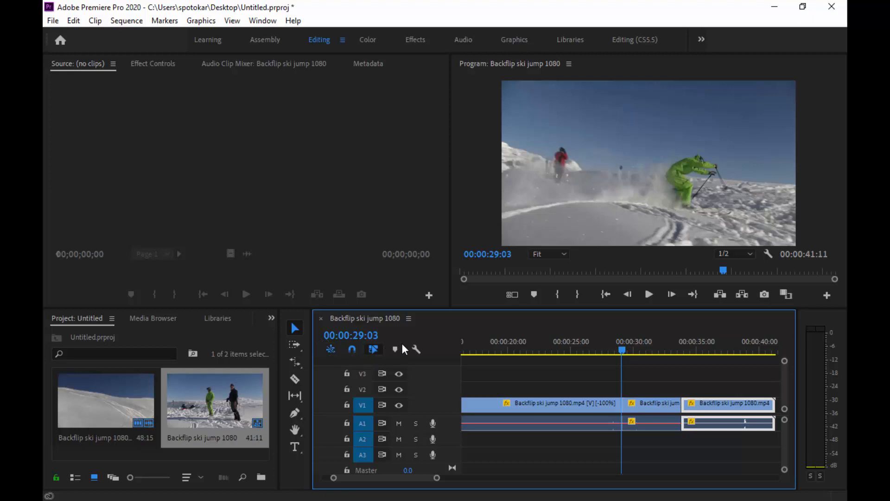
click(619, 350)
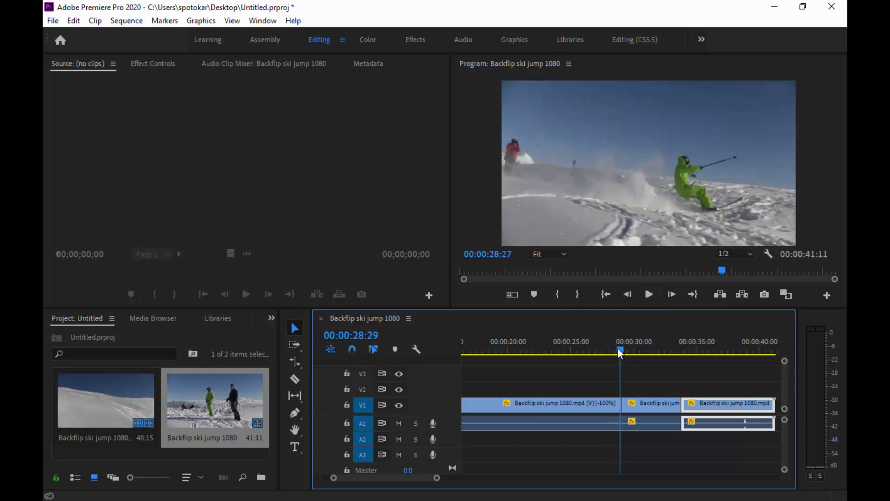
click(650, 295)
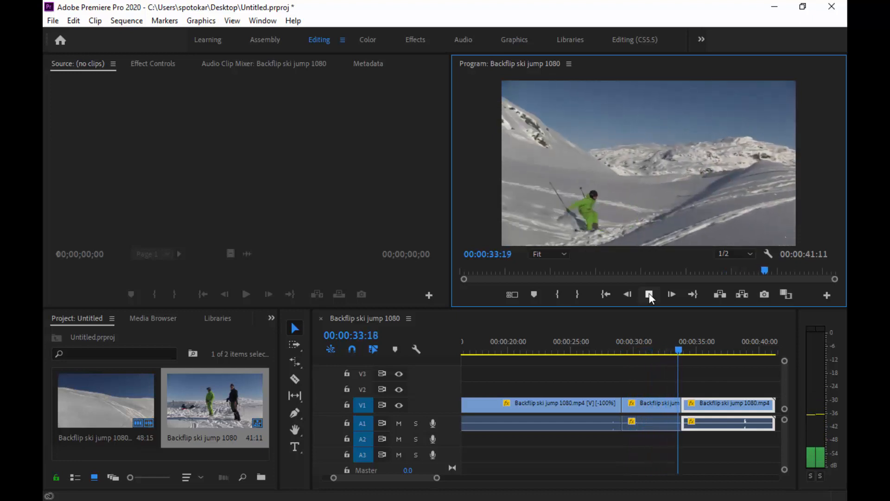
click(650, 296)
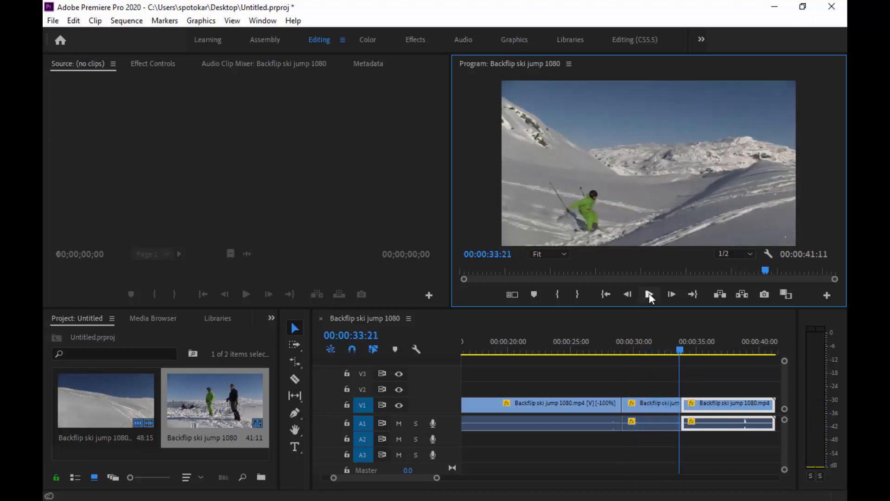